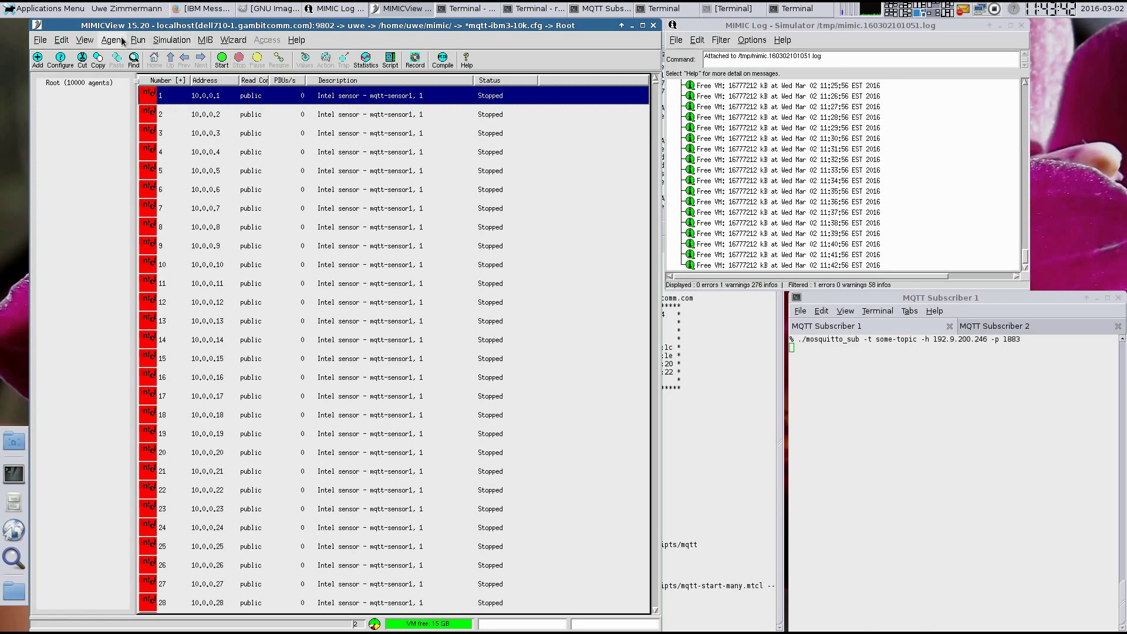
# Step: Browse agents 2, 3 and 4 at 10.0.0.2–10.0.0.4, then reselect agent 1 at 10.0.0.1
pyautogui.click(186, 114)
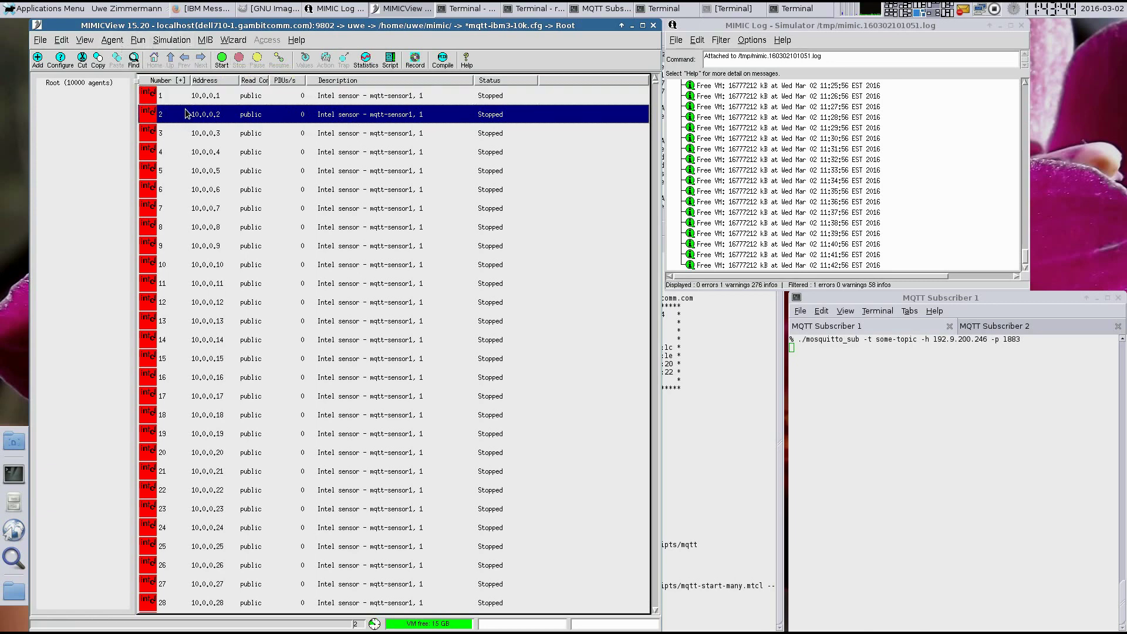
pyautogui.click(206, 133)
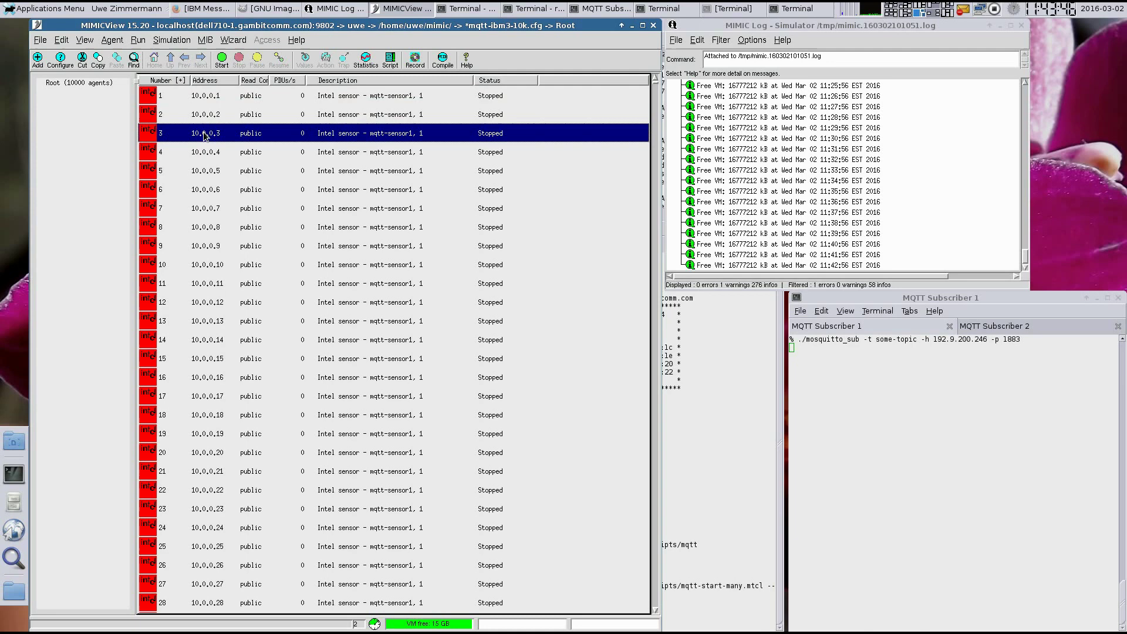
pyautogui.click(209, 152)
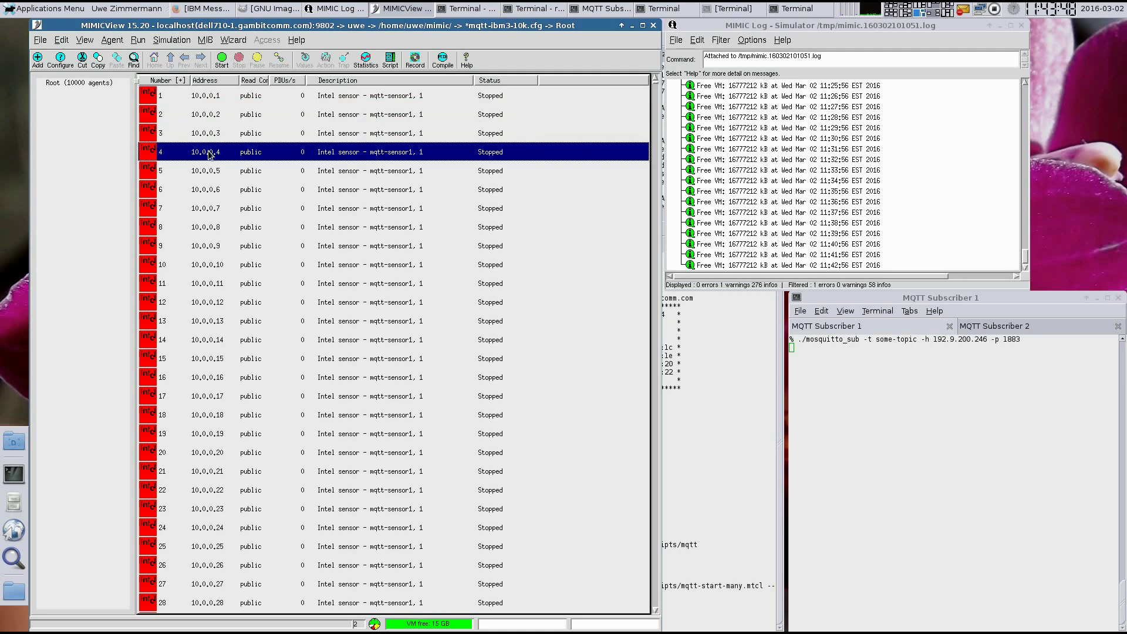
pyautogui.click(202, 98)
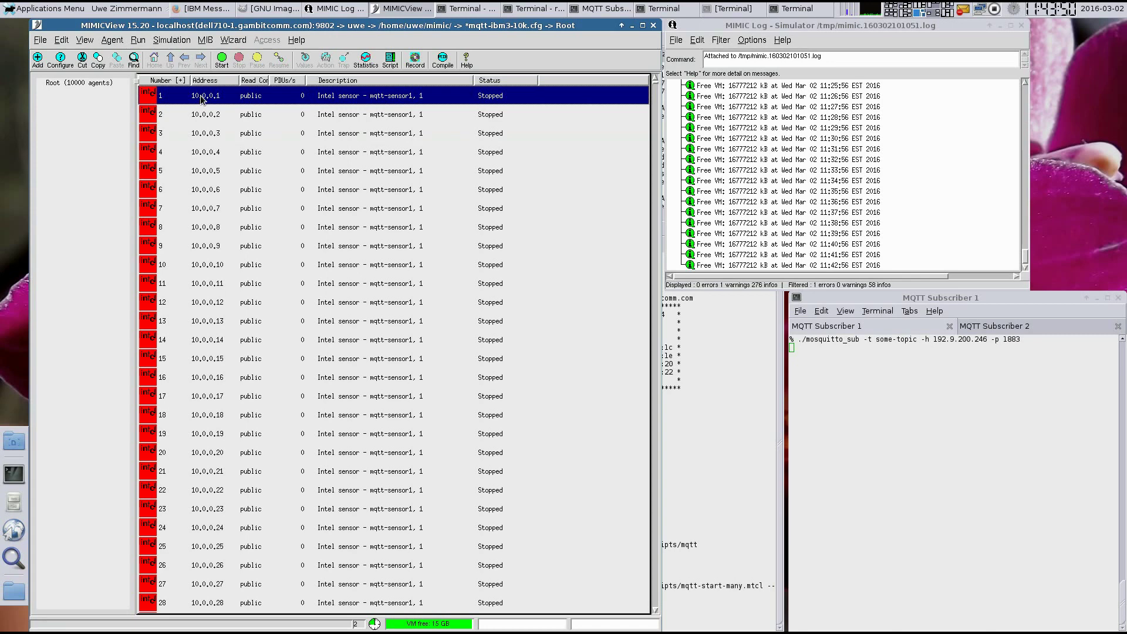
# Step: Review agent 1's settings: broker 192.9.200.246, port 1883, config mqtt-scale1.cfg; close without applying
pyautogui.click(66, 61)
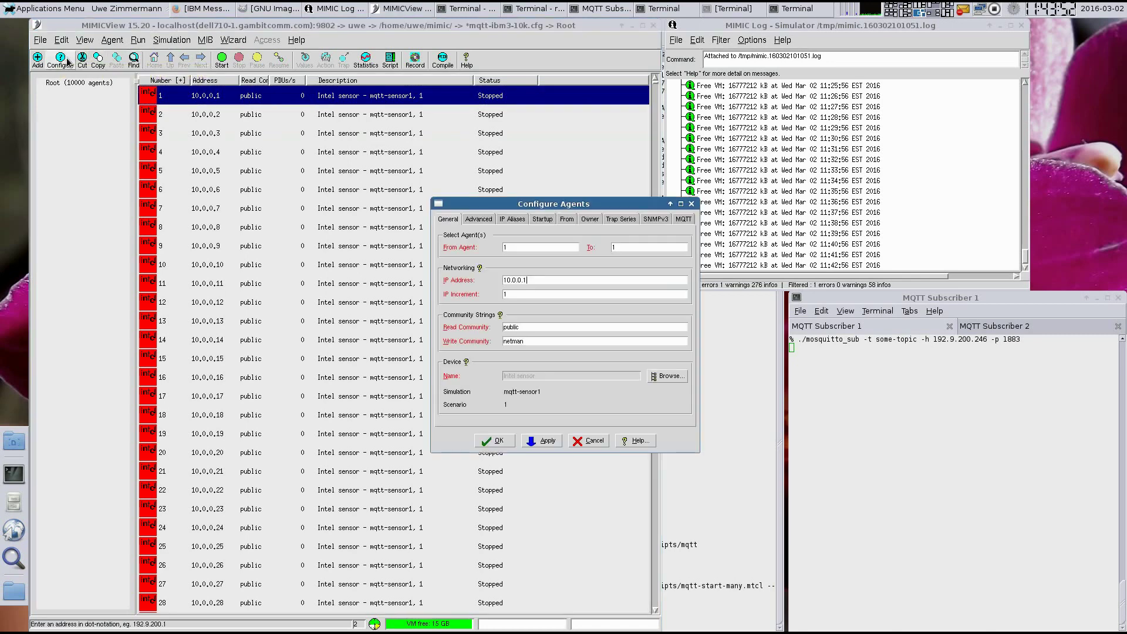
pyautogui.tripleClick(542, 278)
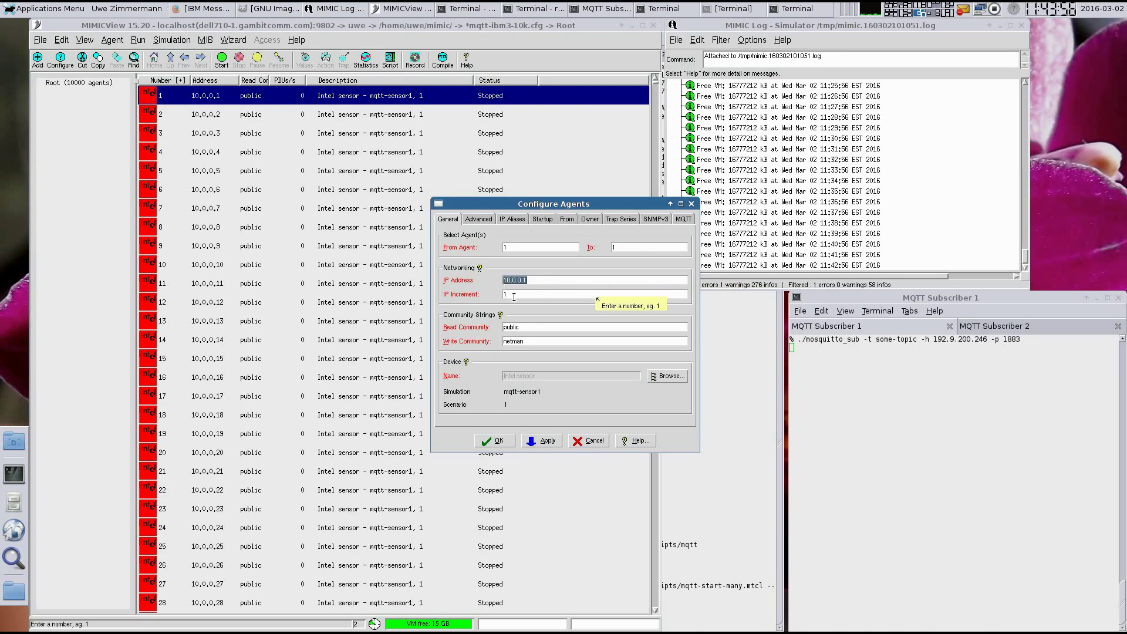
pyautogui.click(478, 221)
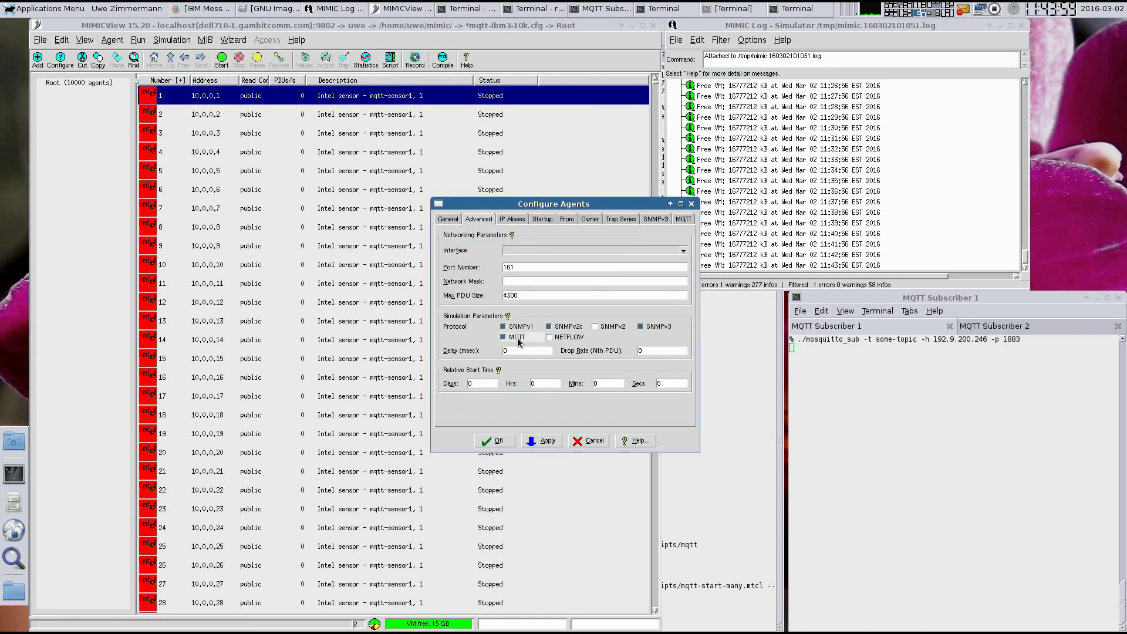
pyautogui.click(684, 220)
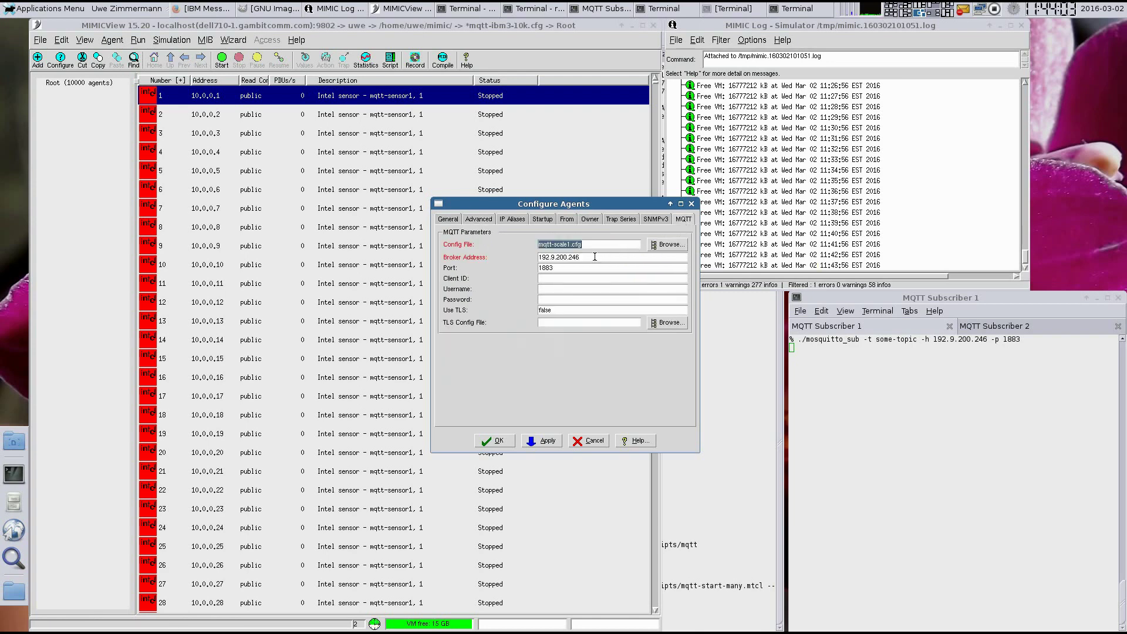
pyautogui.moveTo(581, 258); pyautogui.dragTo(532, 258)
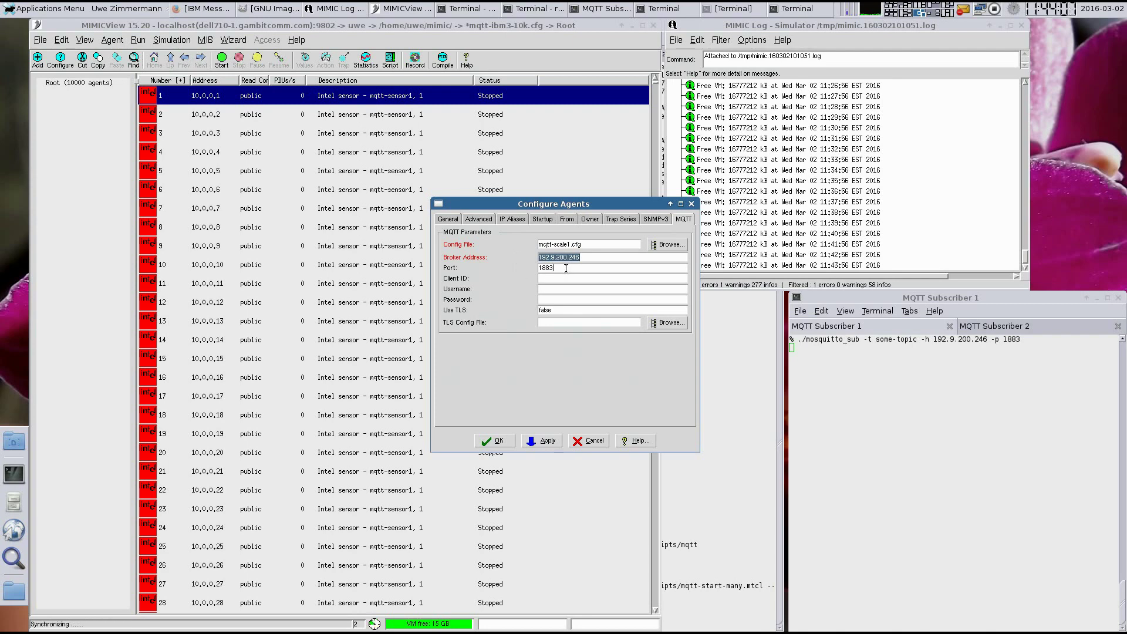
pyautogui.moveTo(566, 268); pyautogui.dragTo(536, 270)
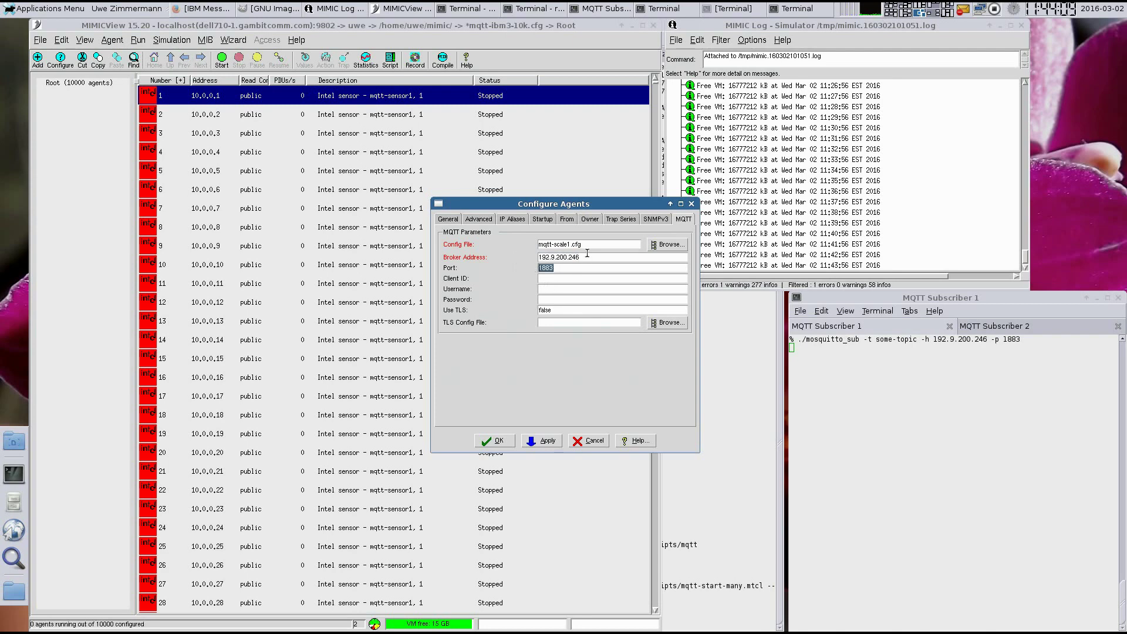
pyautogui.moveTo(591, 243); pyautogui.dragTo(536, 246)
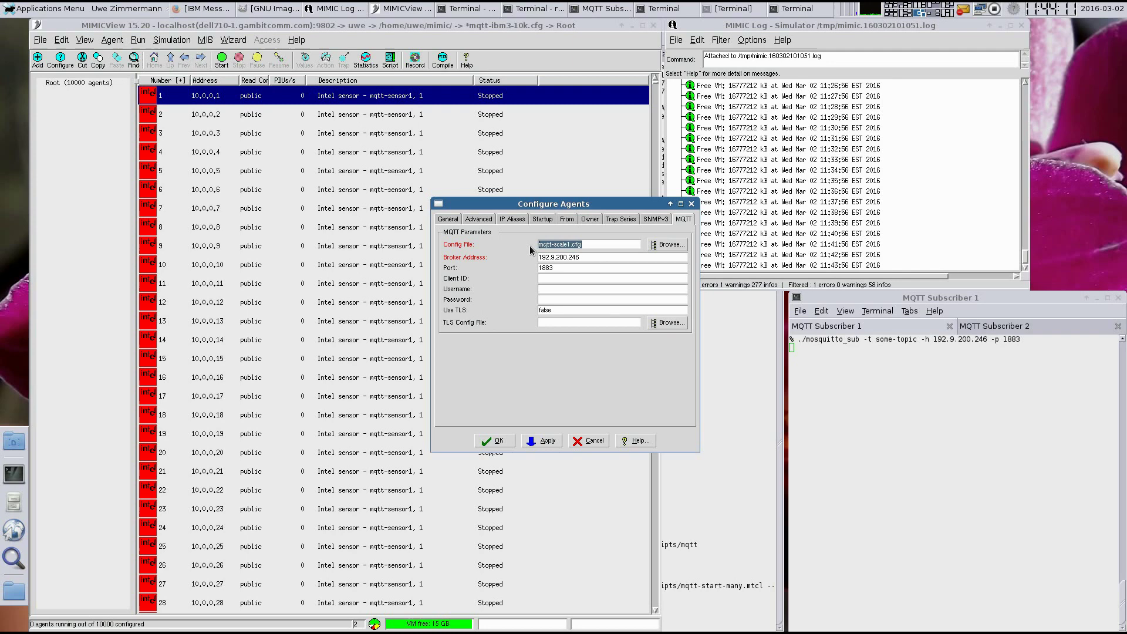
pyautogui.click(589, 440)
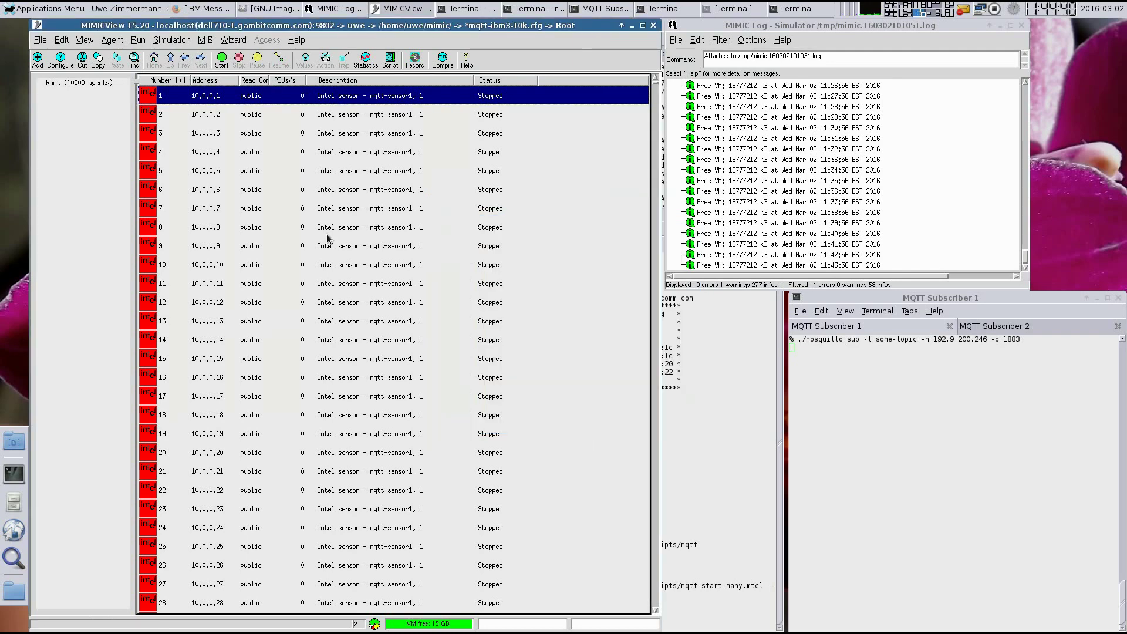
# Step: Enable MQTT tracing for agent 1 and start it publishing
pyautogui.click(112, 40)
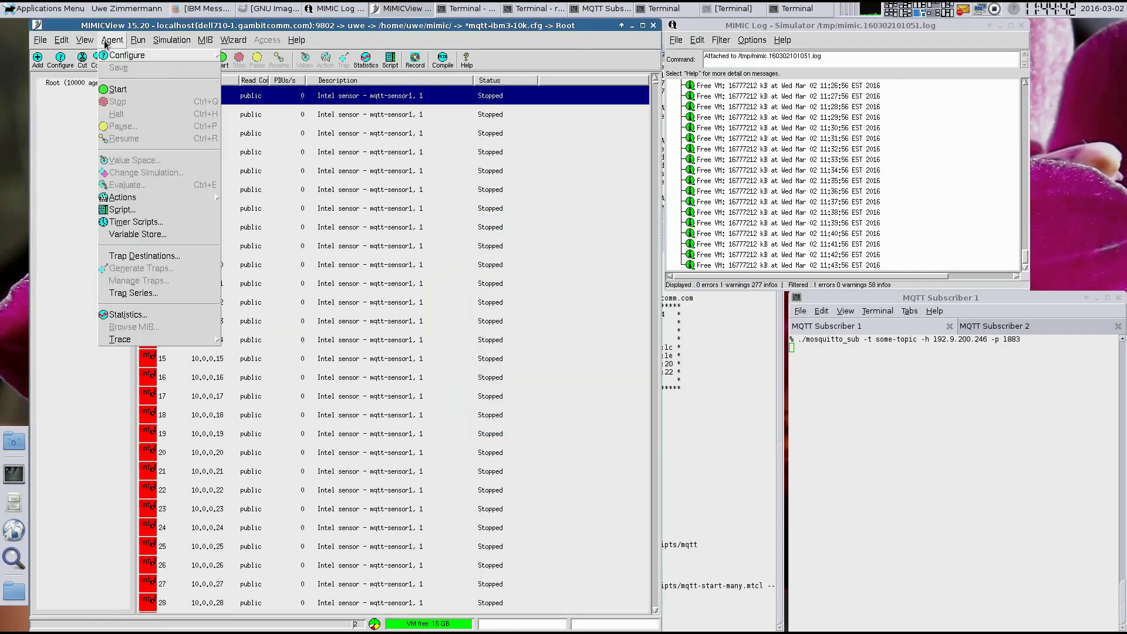
pyautogui.moveTo(150, 340)
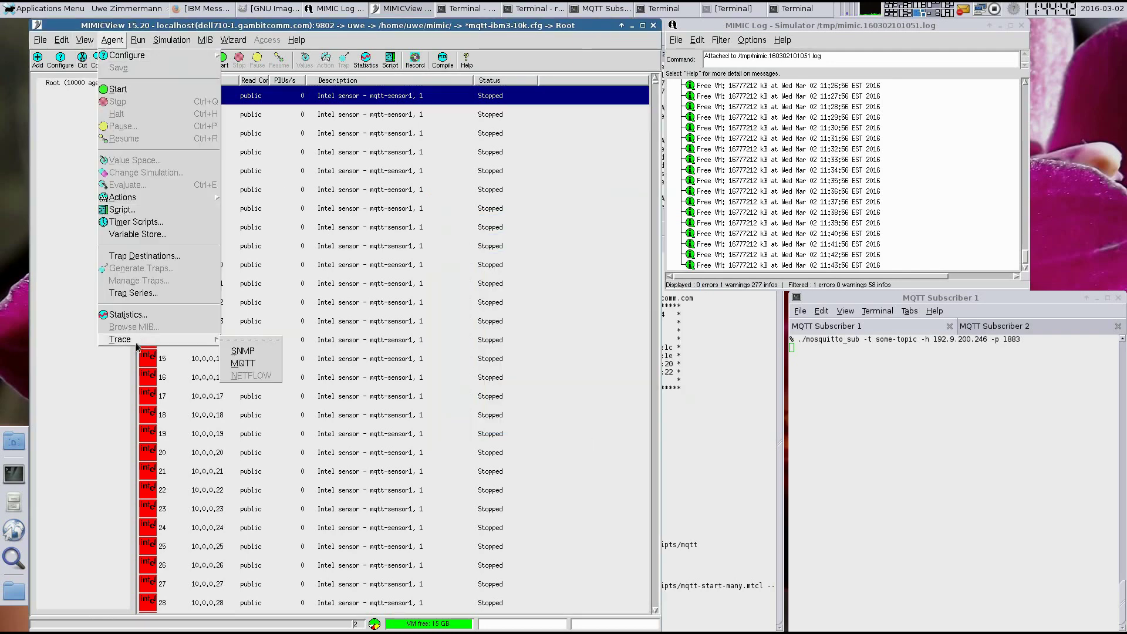
pyautogui.click(243, 364)
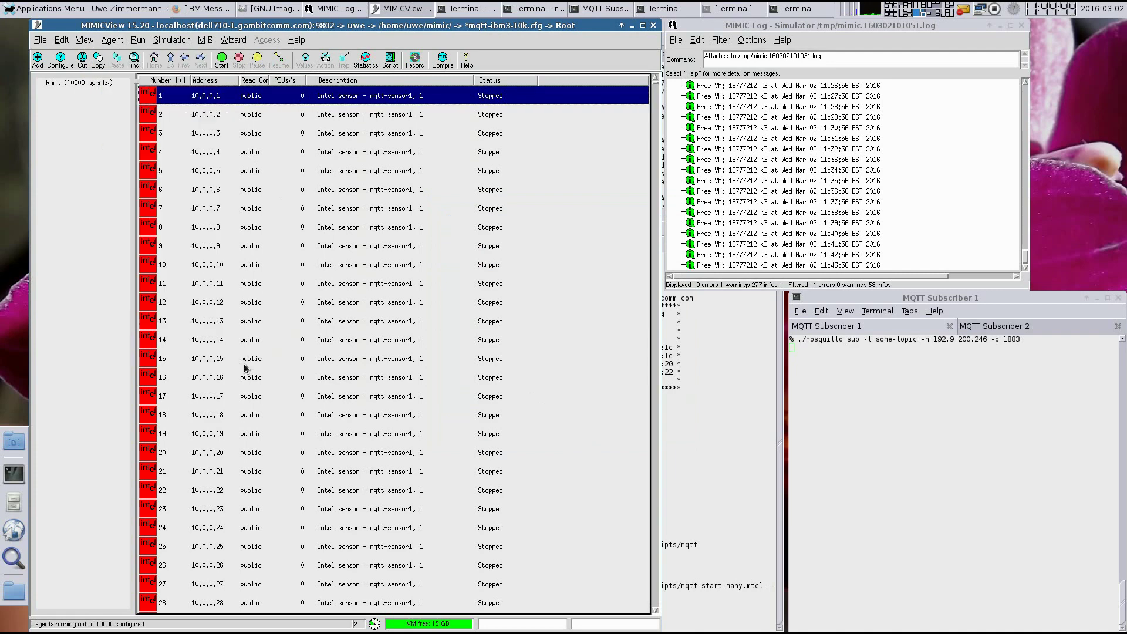
pyautogui.click(222, 58)
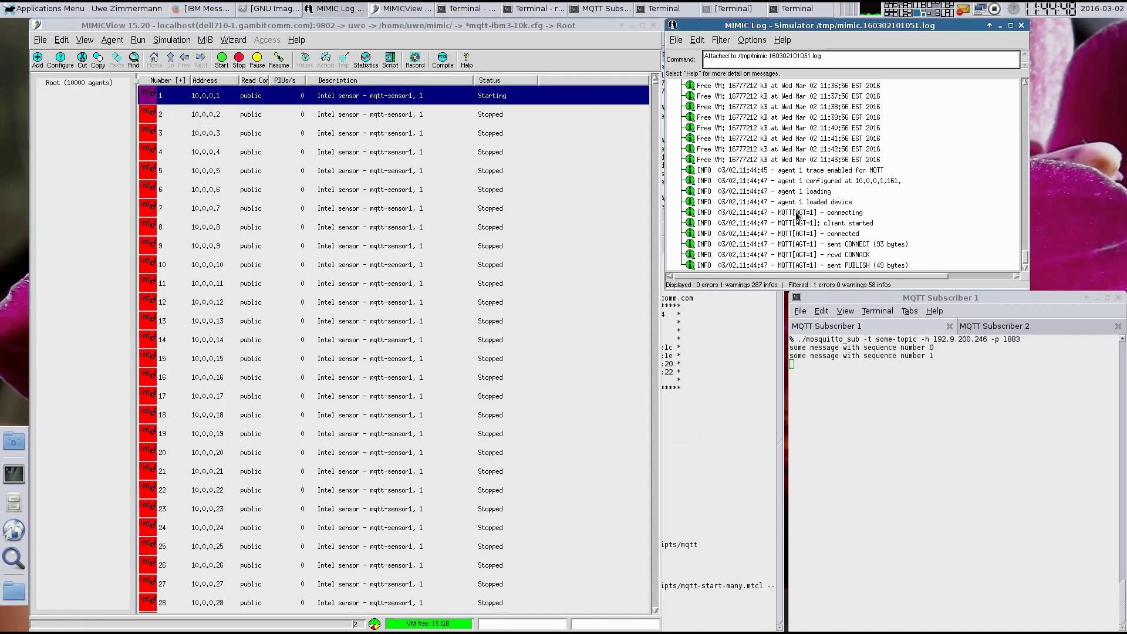
# Step: Inspect the CONNECT/CONNACK log entries and Subscriber 1's received messages with sequence numbers 6 and 8
pyautogui.click(809, 244)
pyautogui.click(808, 244)
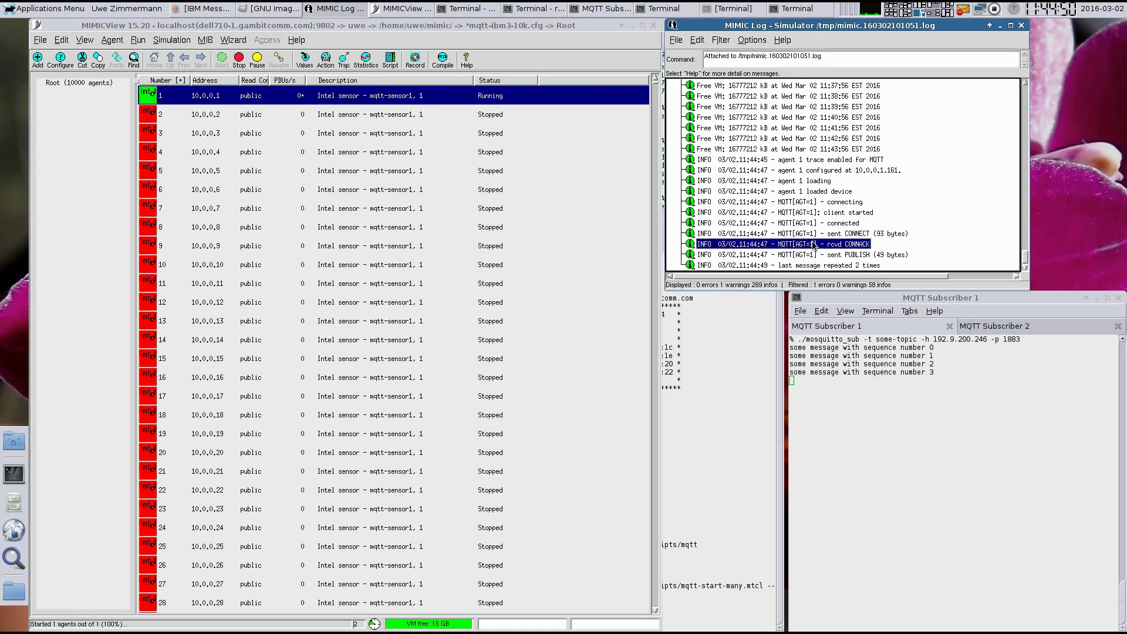
pyautogui.click(812, 254)
pyautogui.click(857, 364)
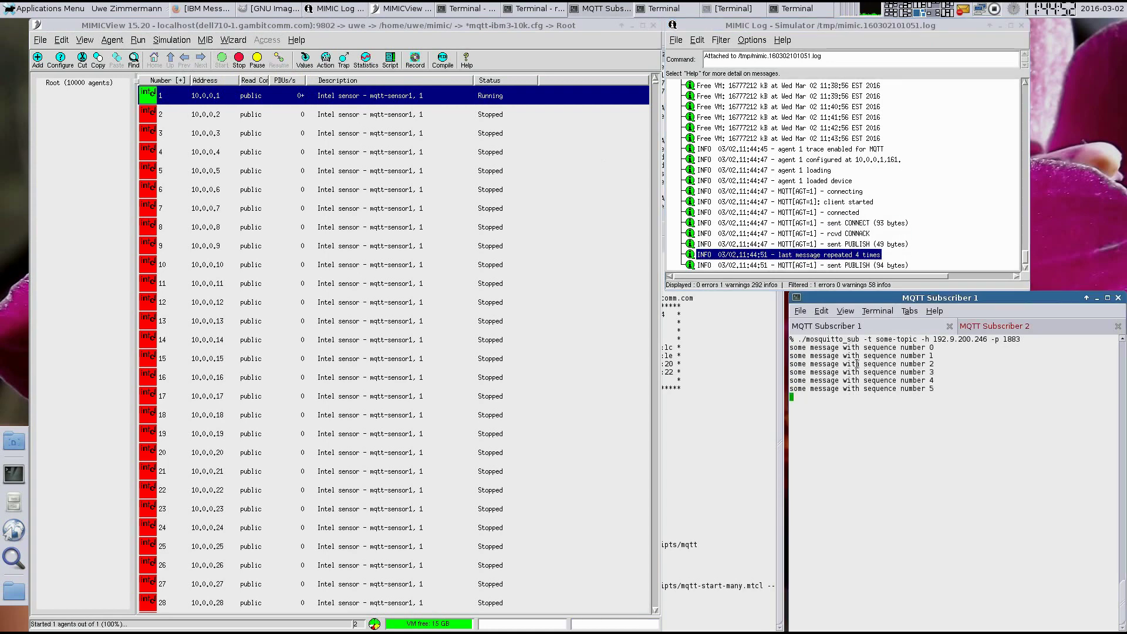
pyautogui.tripleClick(823, 397)
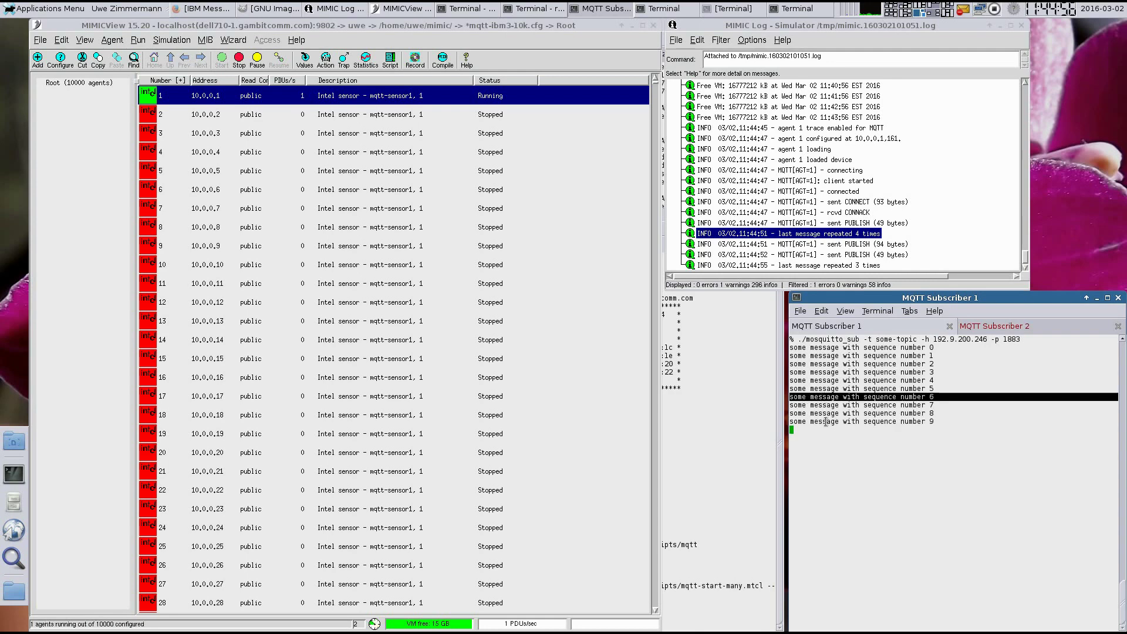
pyautogui.tripleClick(831, 414)
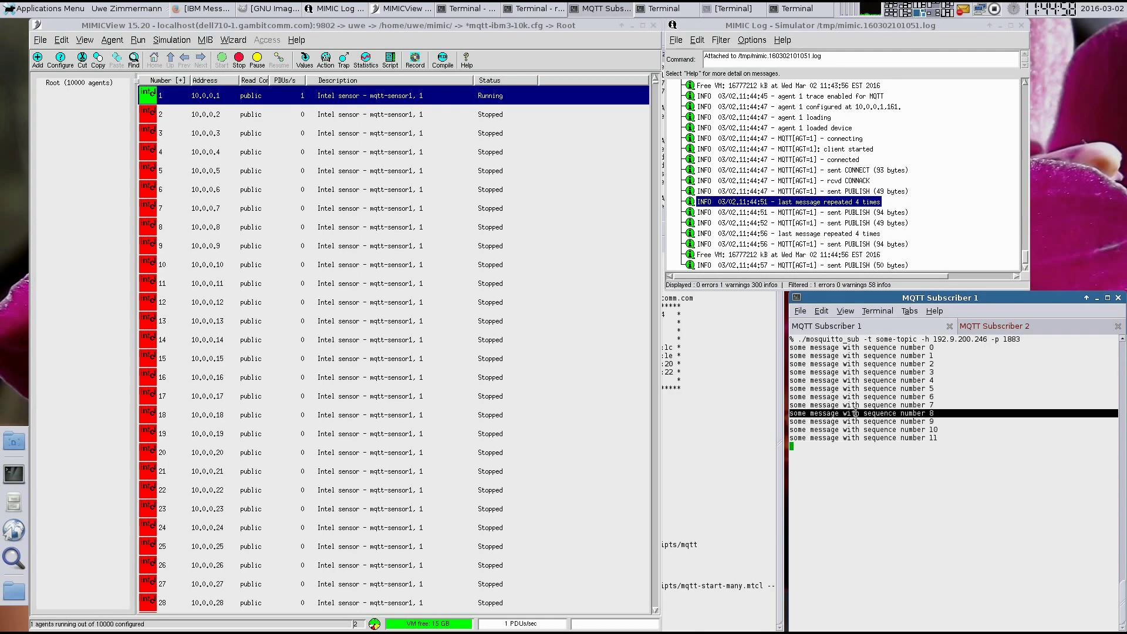
# Step: Show MQTT Subscriber 2's output and highlight the JSON readings with mem 22 and mem 23
pyautogui.click(988, 327)
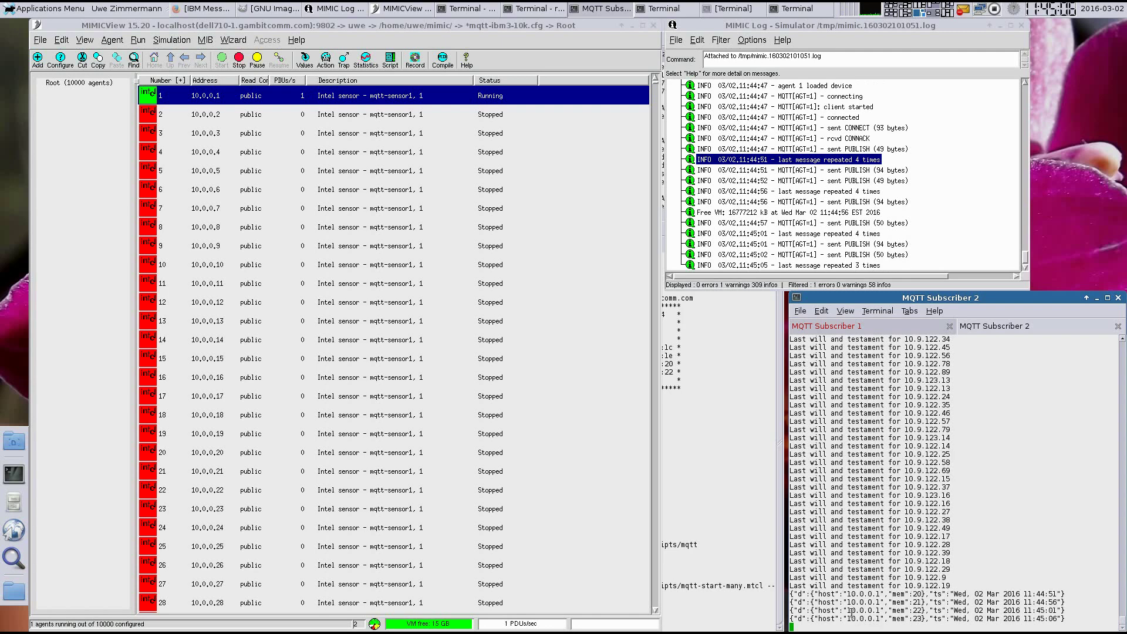
pyautogui.tripleClick(852, 613)
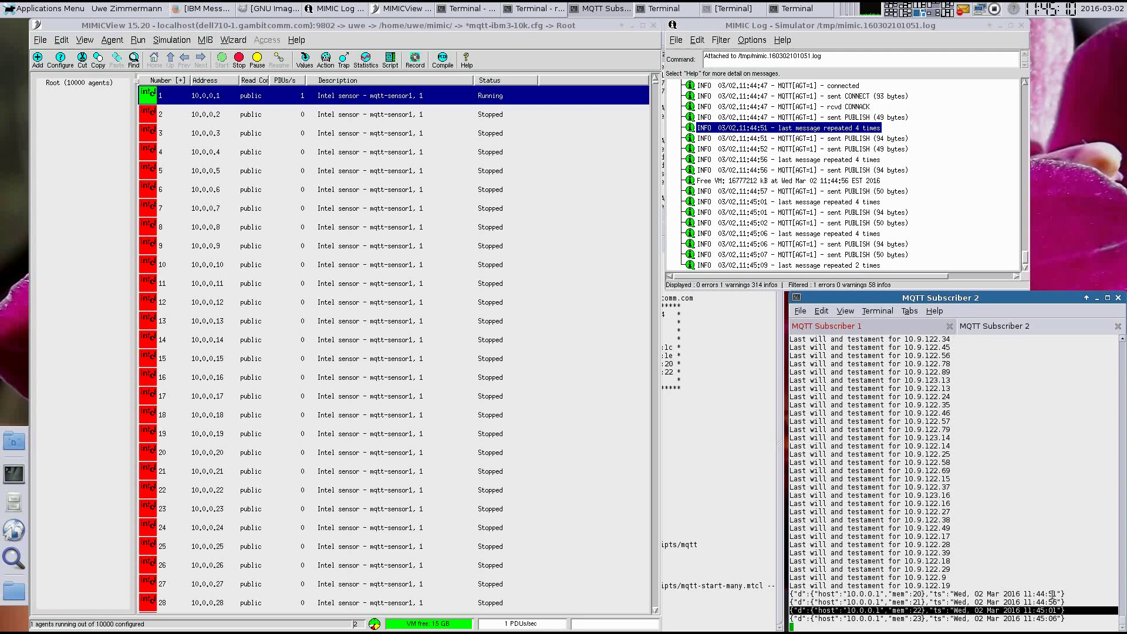
pyautogui.tripleClick(1041, 611)
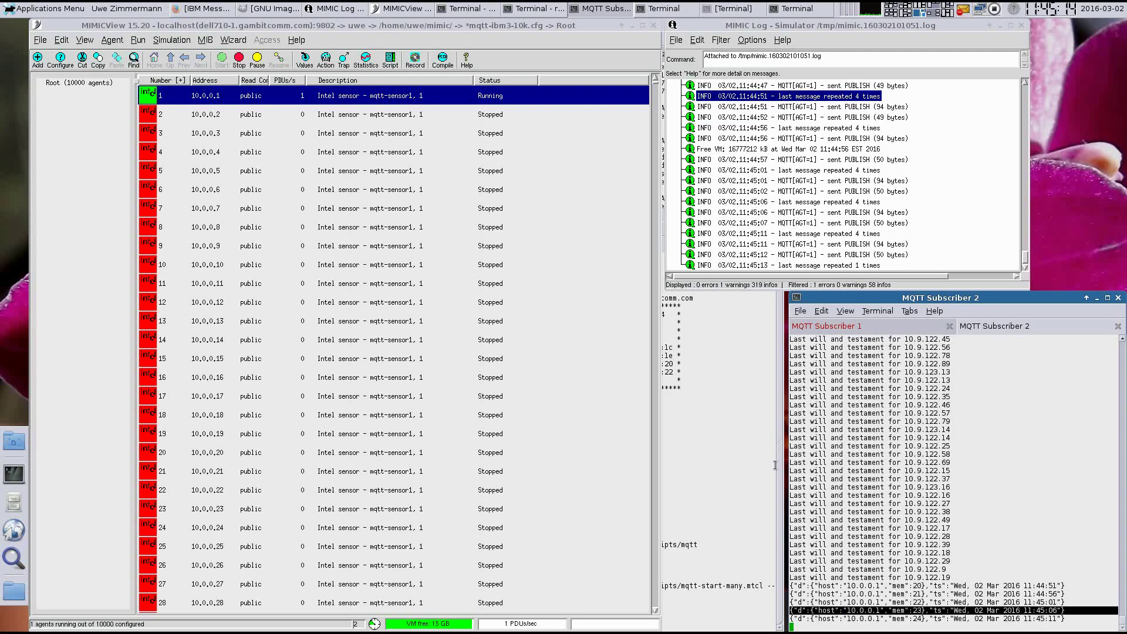
pyautogui.click(699, 426)
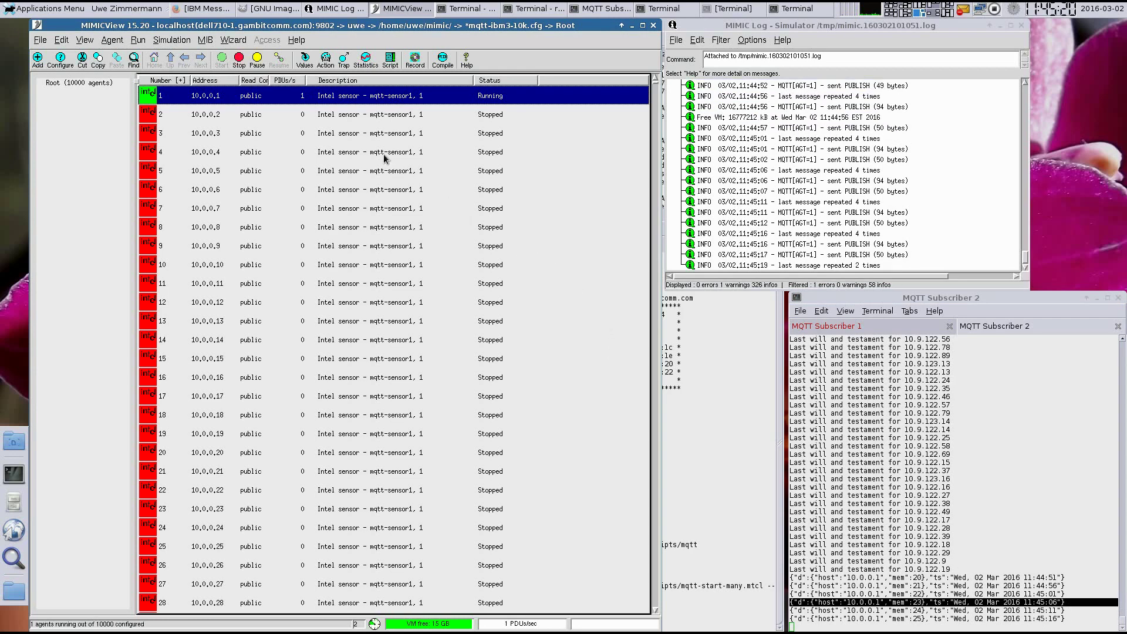
# Step: Switch the agent display to the View > Type > 10000ft grid overview of all 10,000 agents
pyautogui.click(86, 41)
pyautogui.moveTo(91, 57)
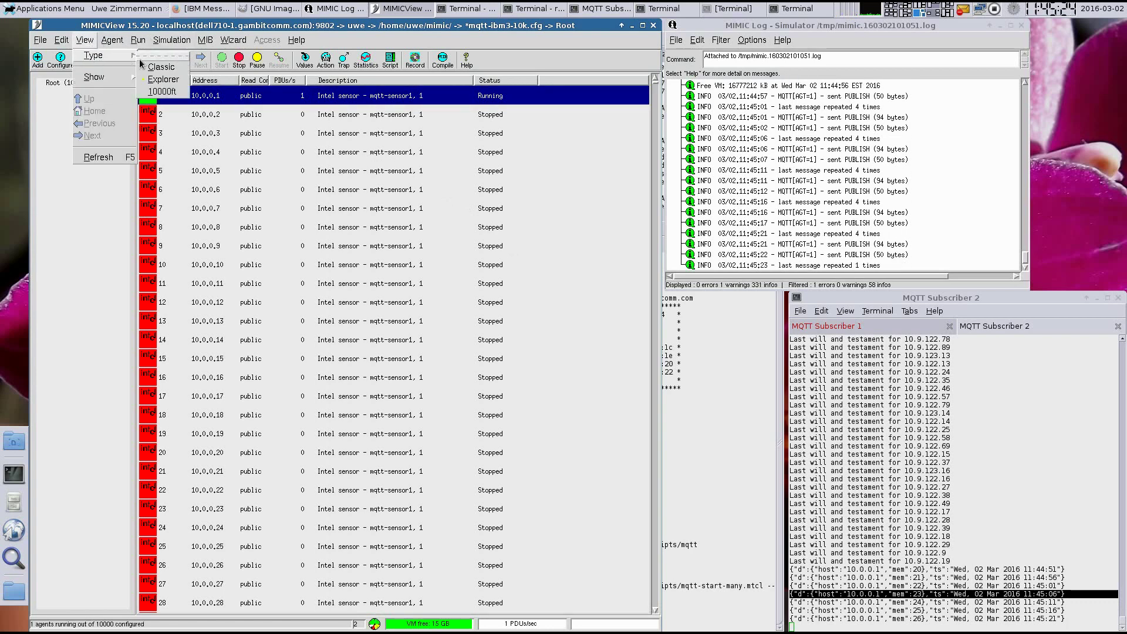
pyautogui.click(164, 93)
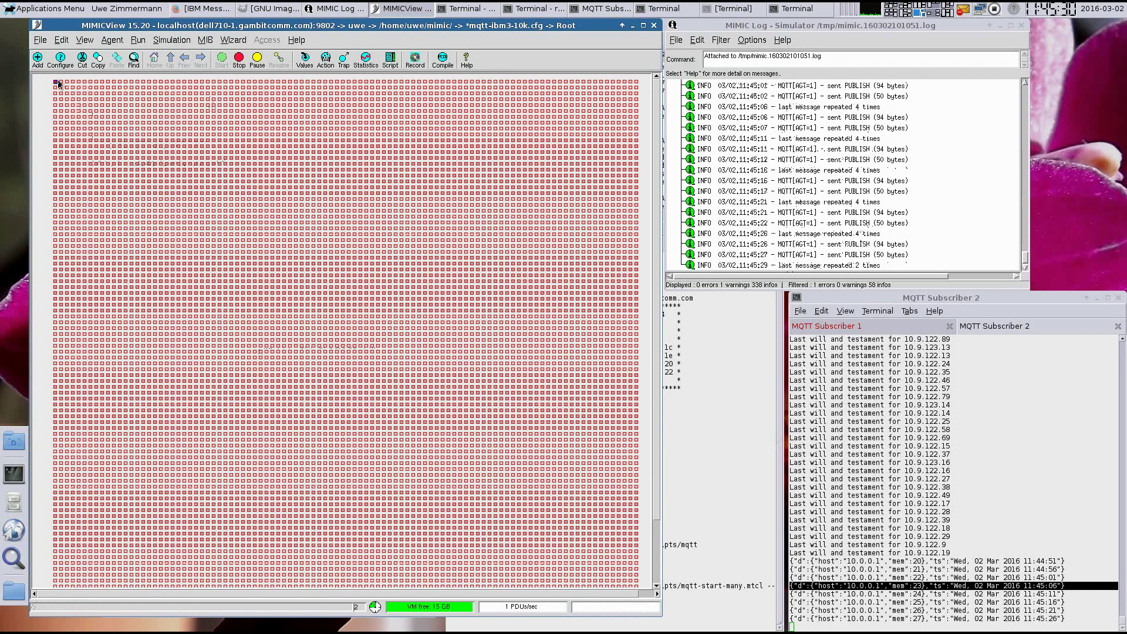
pyautogui.moveTo(61, 84)
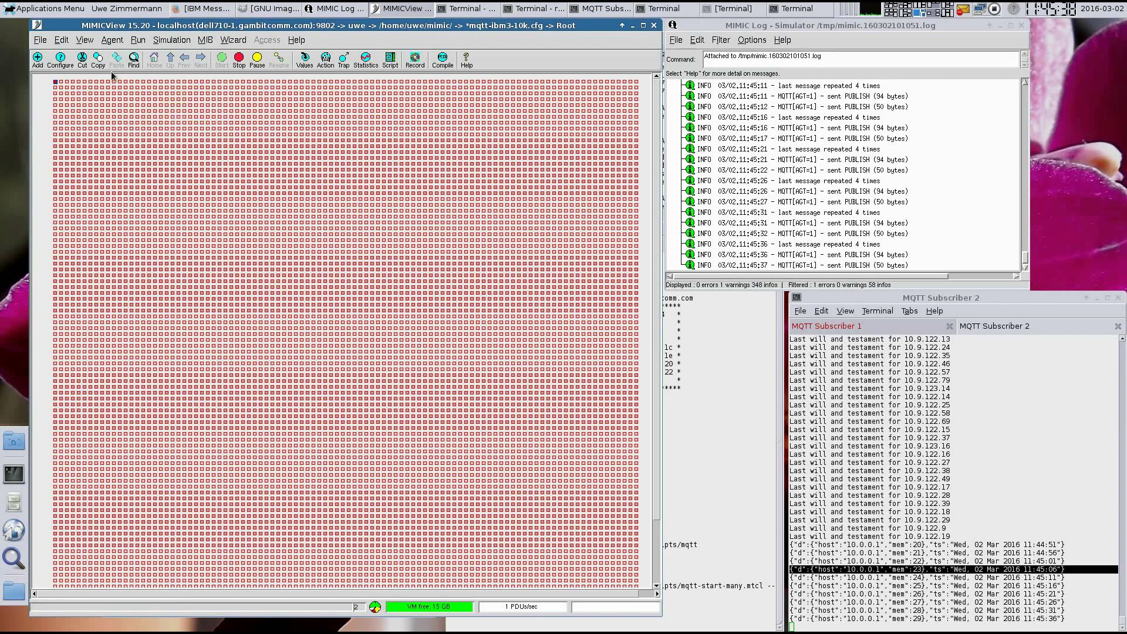
# Step: Run the mimicsh mqtt-start-many.mtcl script with args '2 10000', then return to MIMICView's agent grid
pyautogui.click(713, 372)
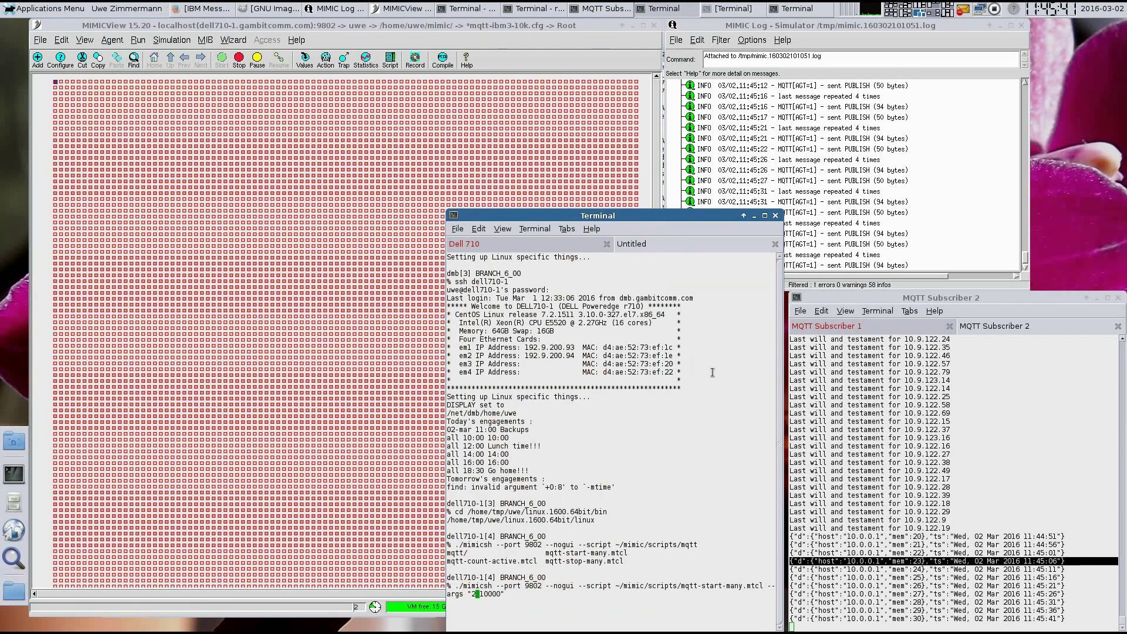
pyautogui.press('Return')
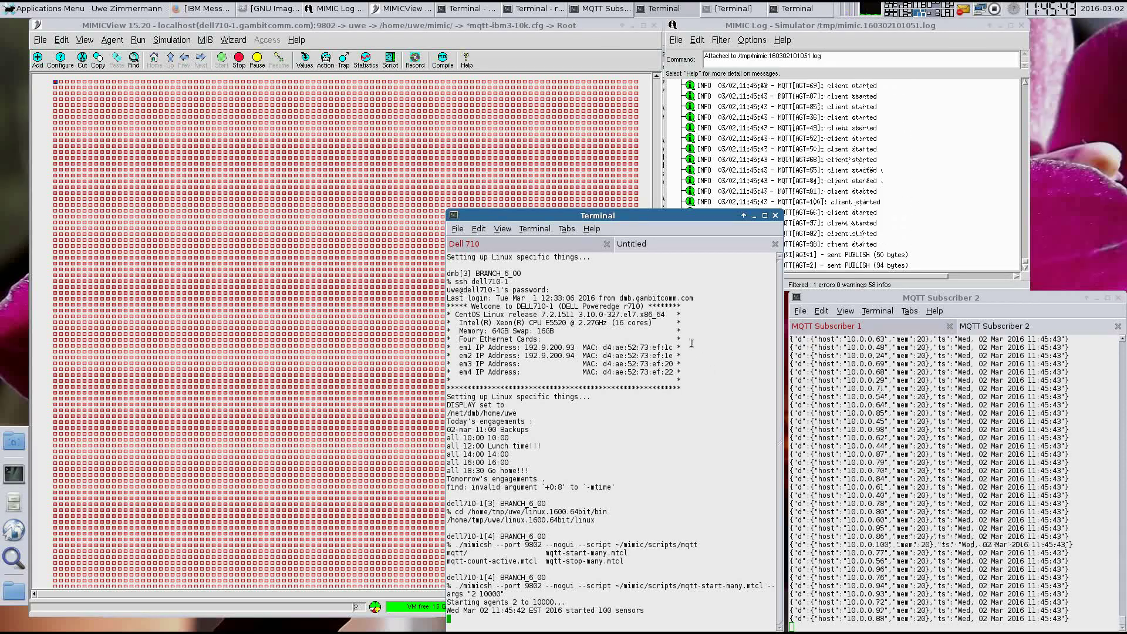
pyautogui.click(465, 34)
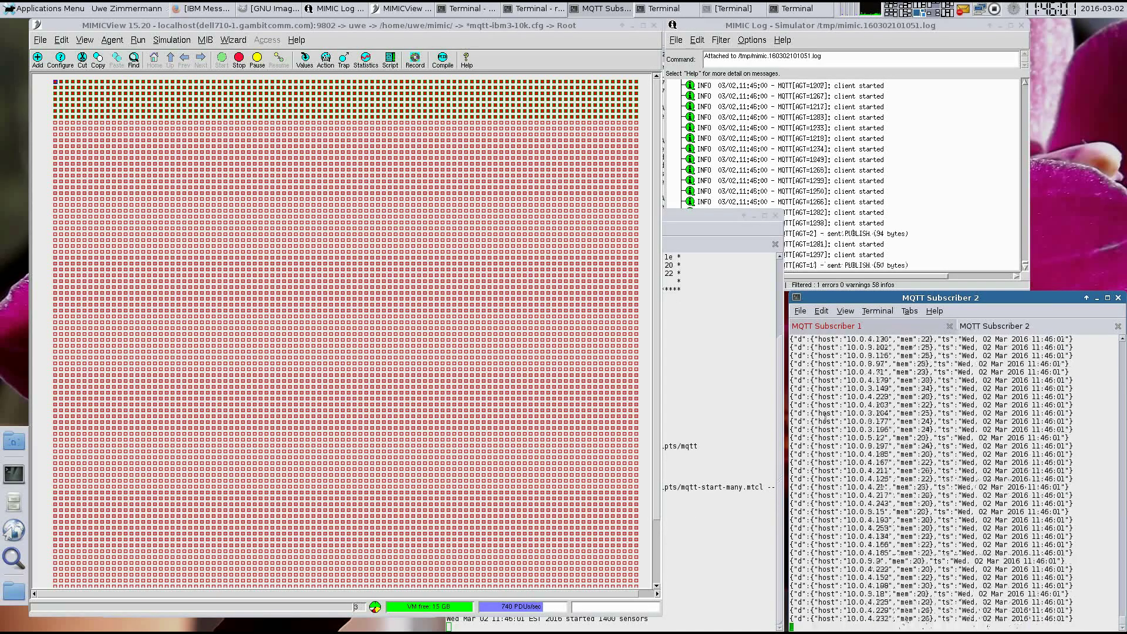
pyautogui.doubleClick(825, 421)
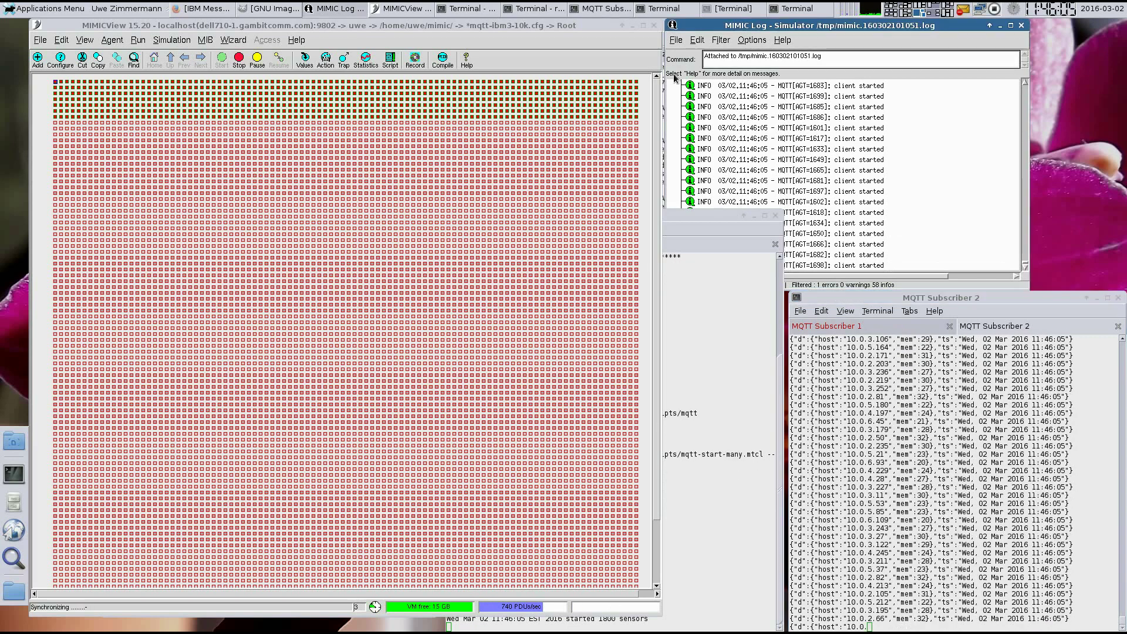
pyautogui.click(294, 25)
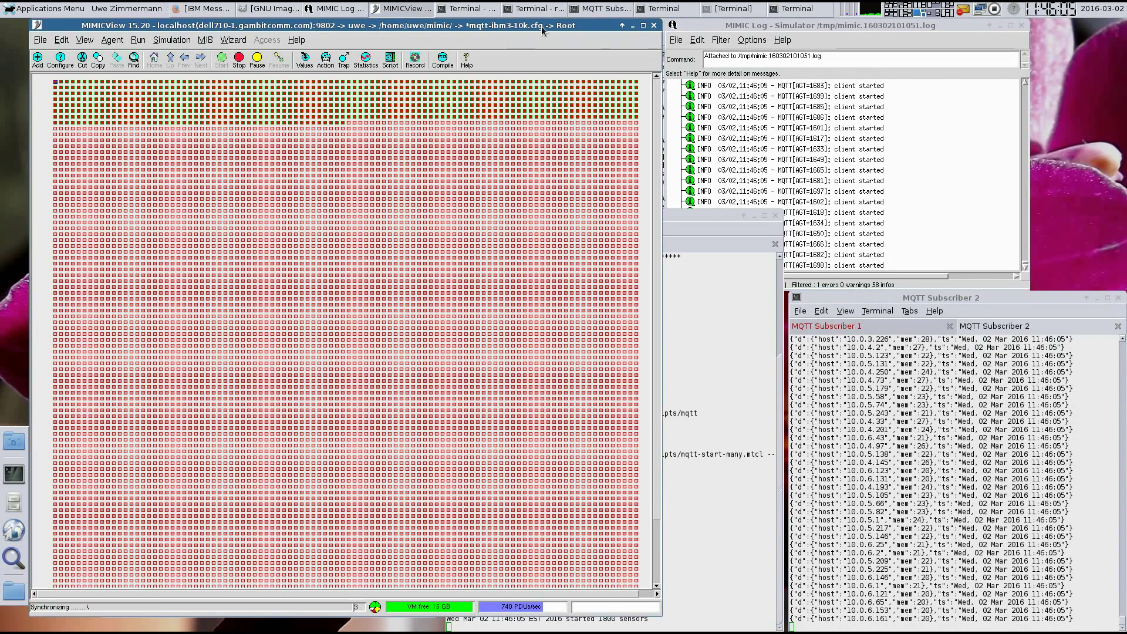
# Step: Watch the MessageSight dashboard climb to 4.8K active connections, then return to MIMICView
pyautogui.click(196, 10)
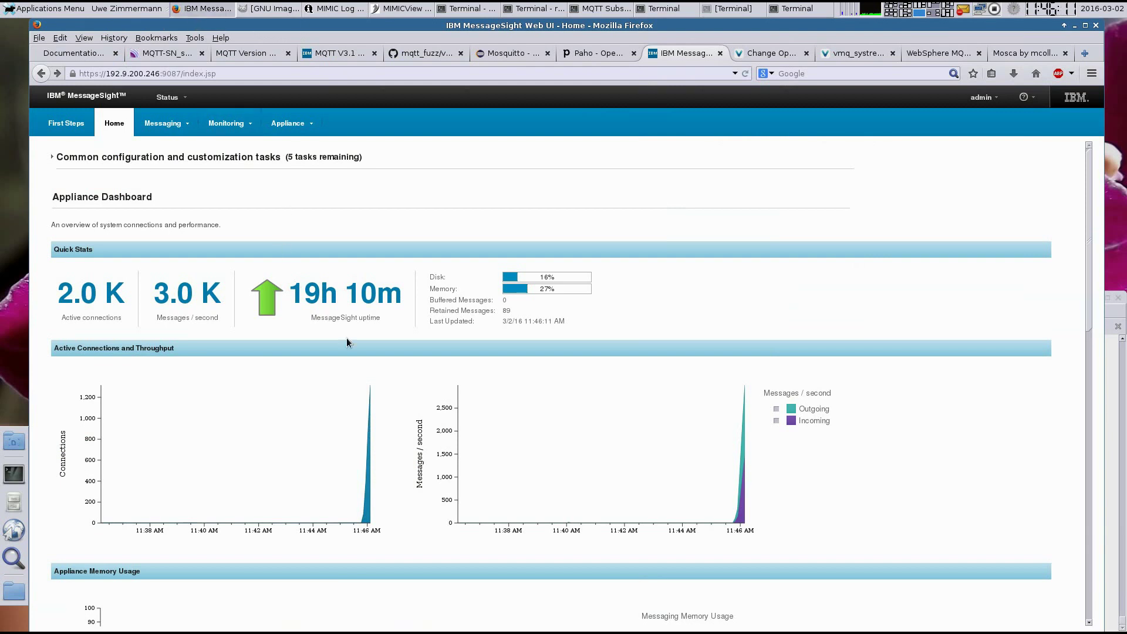
pyautogui.moveTo(371, 388)
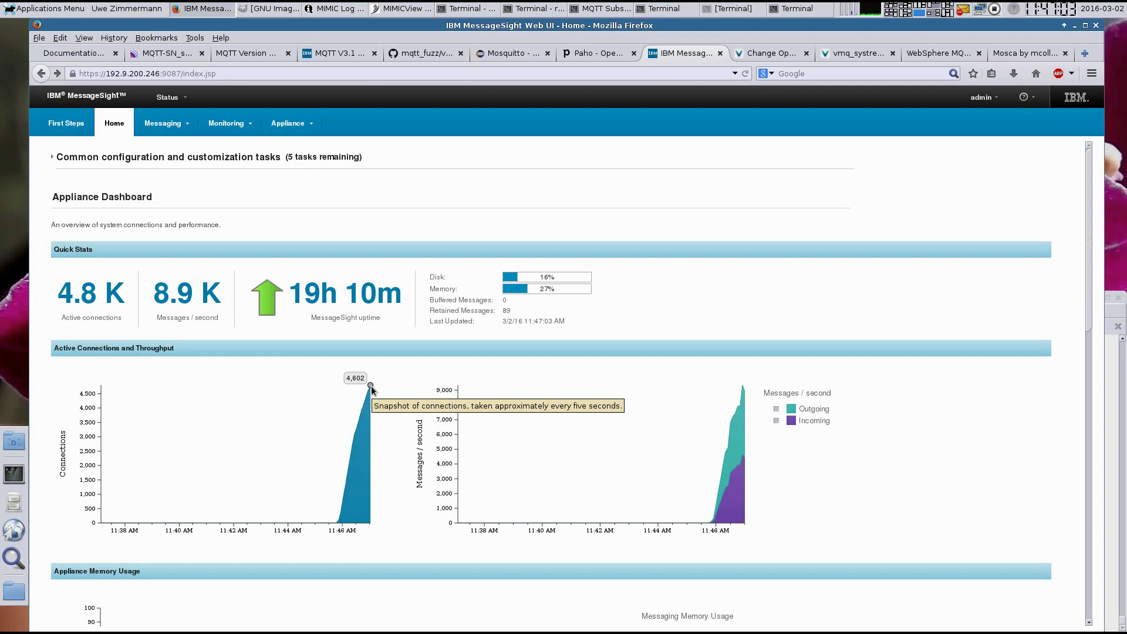
pyautogui.hotkey('alt', 'Tab')
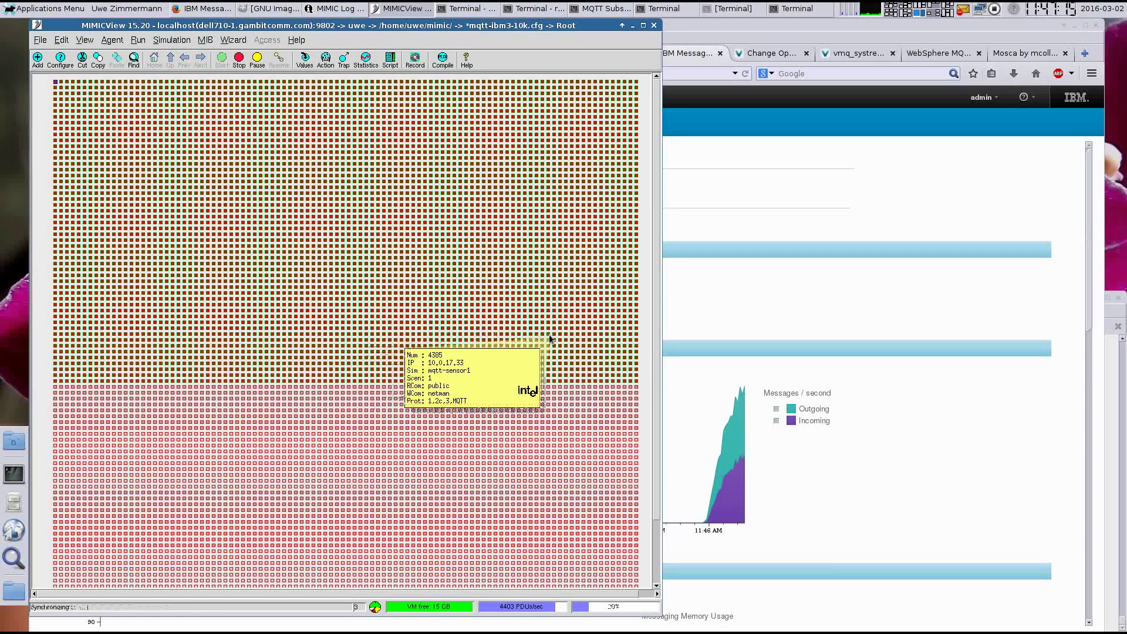
# Step: Narrow the MessageSight dashboard window so it sits beside MIMICView's agent grid
pyautogui.hotkey('alt', 'Tab')
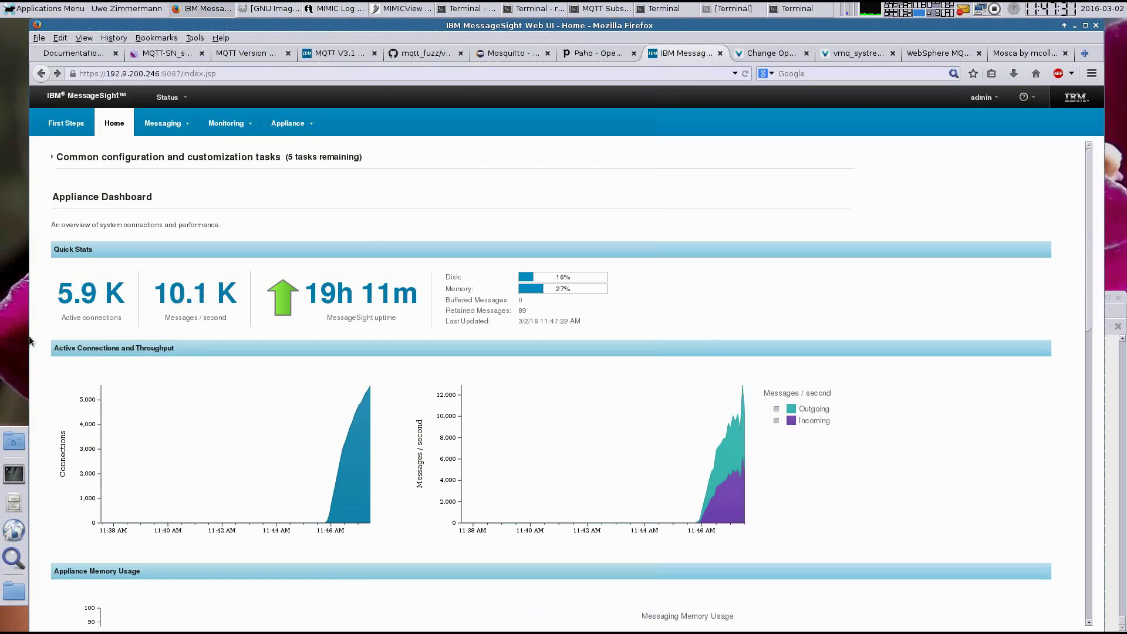
pyautogui.moveTo(349, 340); pyautogui.dragTo(669, 341)
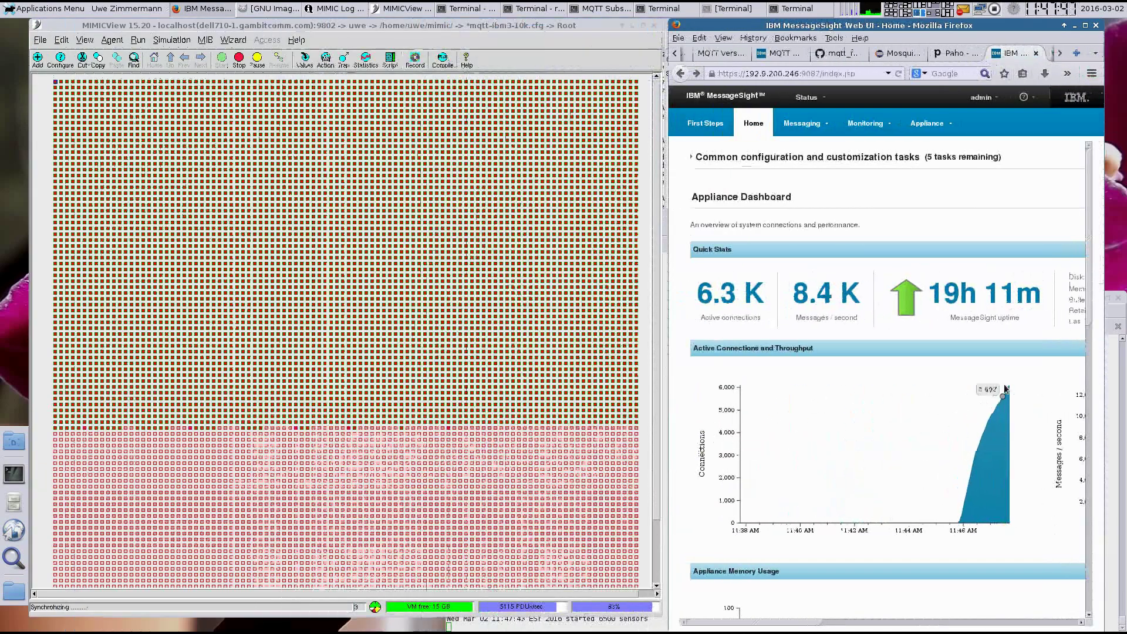